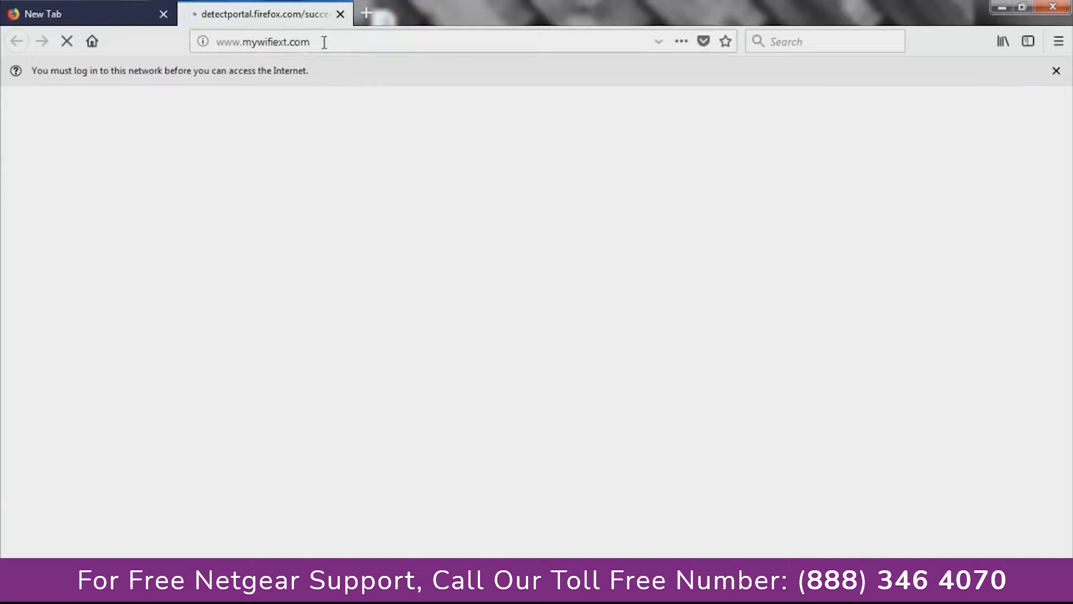
left_click(324, 43)
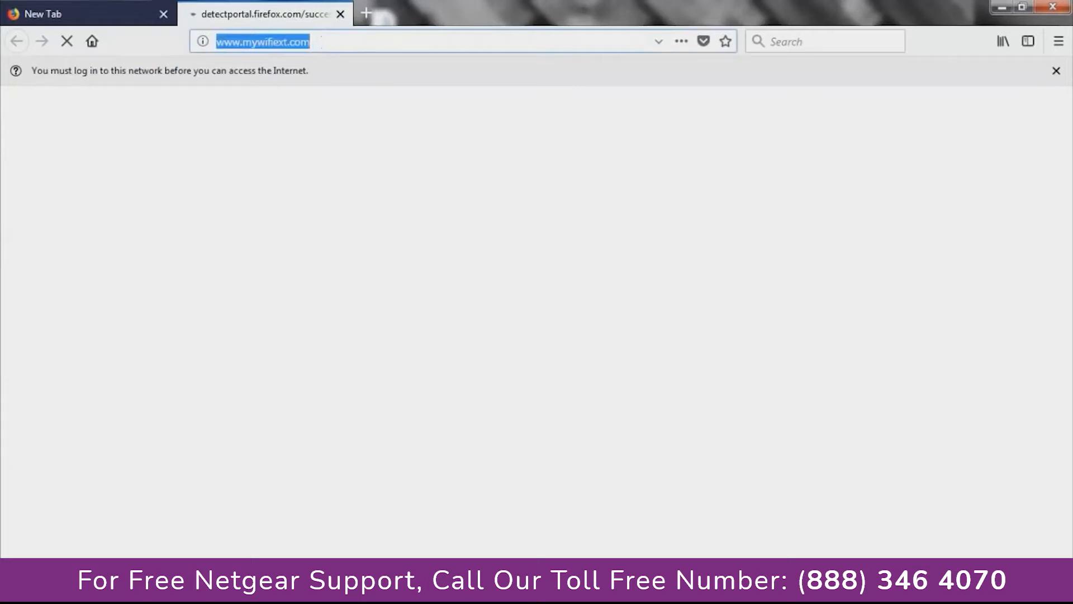
- Reload mywifiext.com, choose New Extender Setup, and start filling in the account e-mail field
left_click(216, 584)
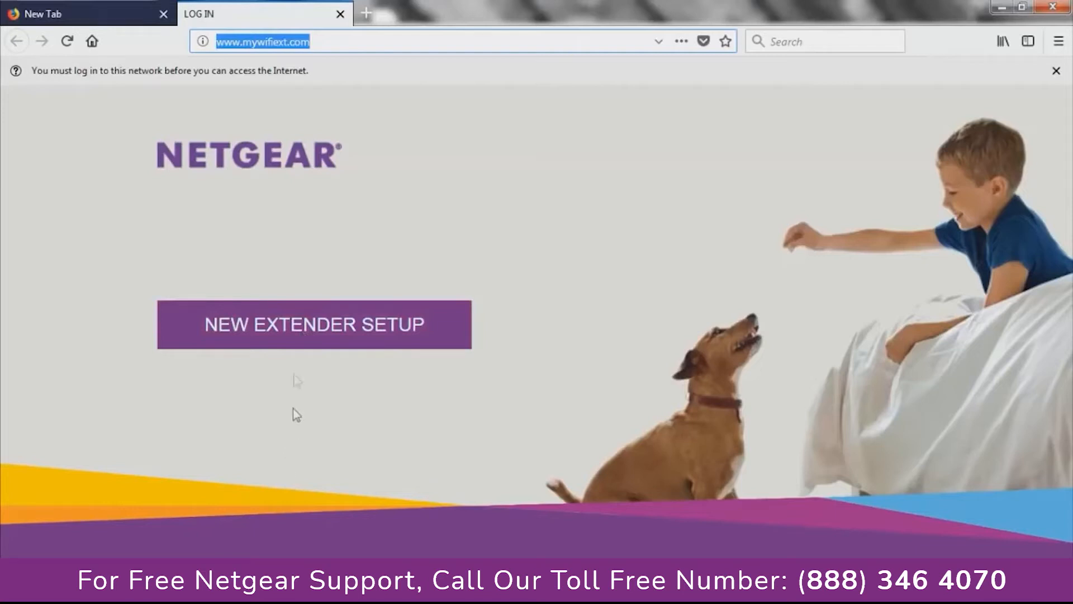
left_click(293, 321)
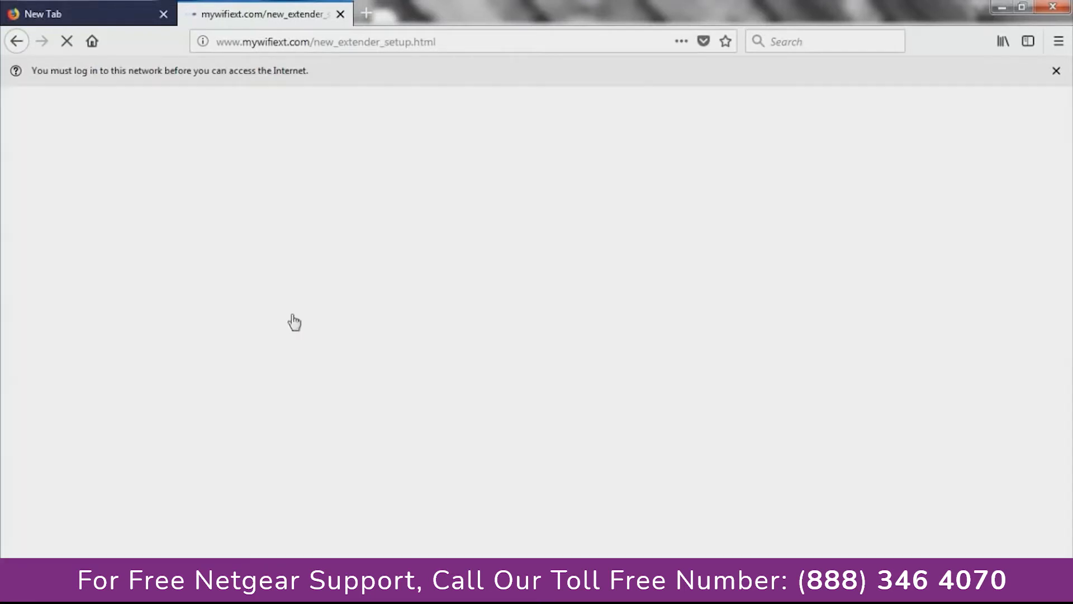
left_click(432, 243)
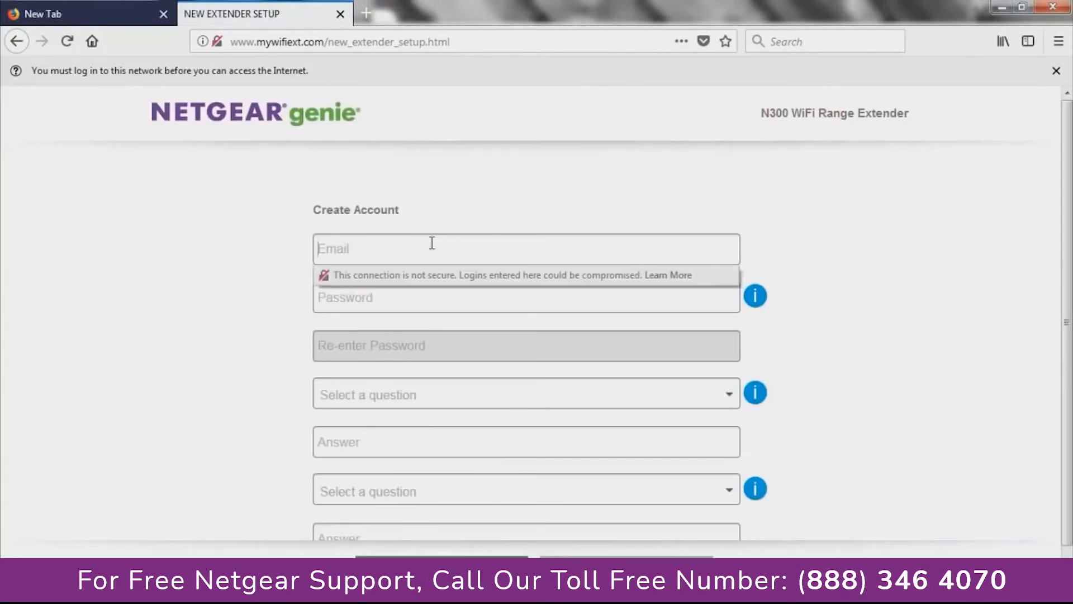
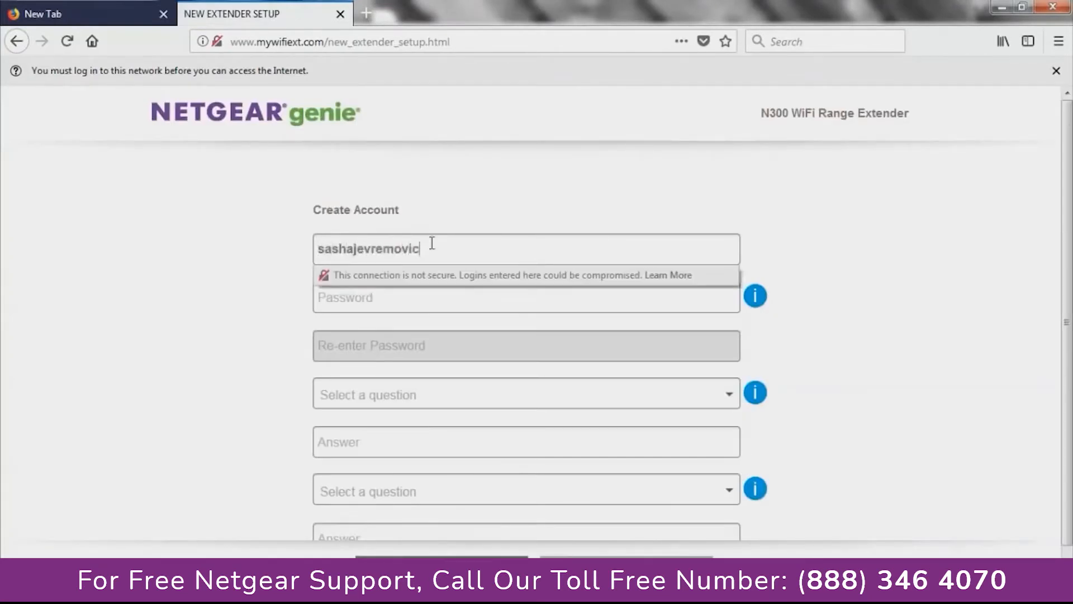
- Enter the account e-mail address and the same account password in both password fields
key("Tab")
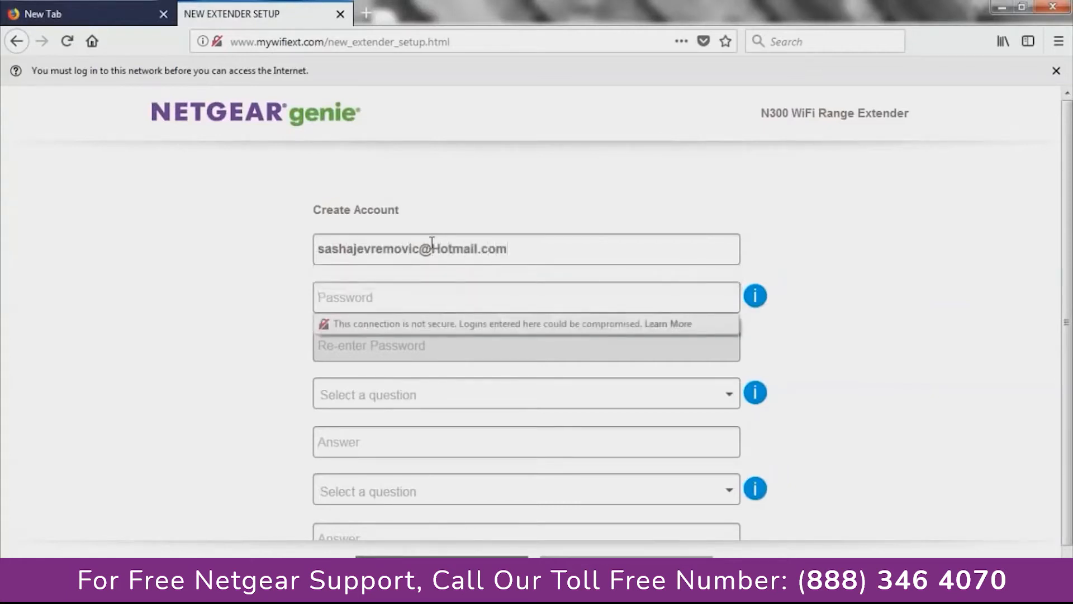
type("••••••••••••")
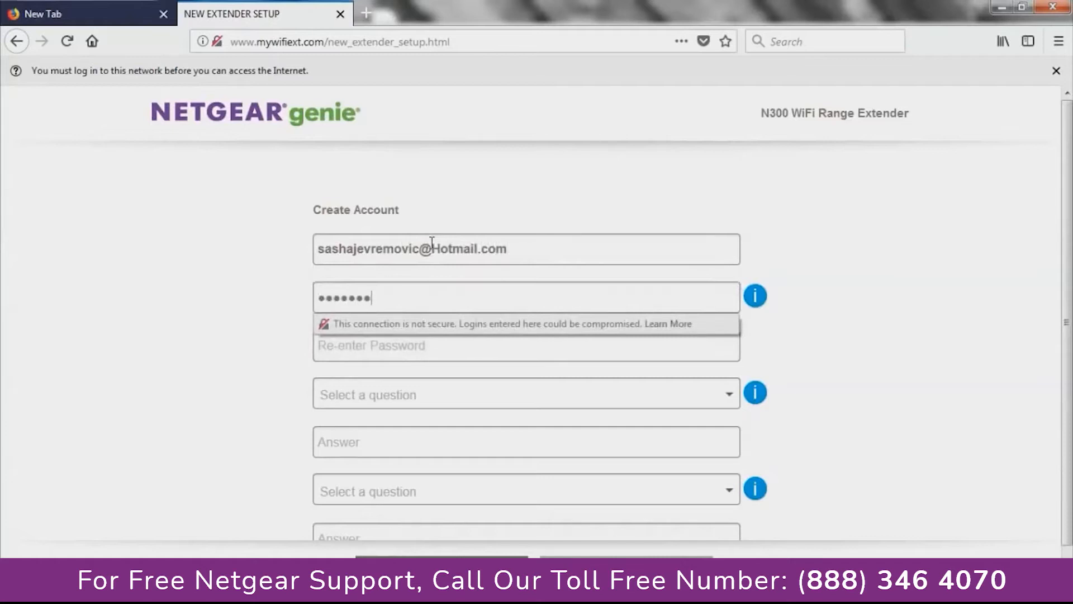
type("••••")
key("Tab")
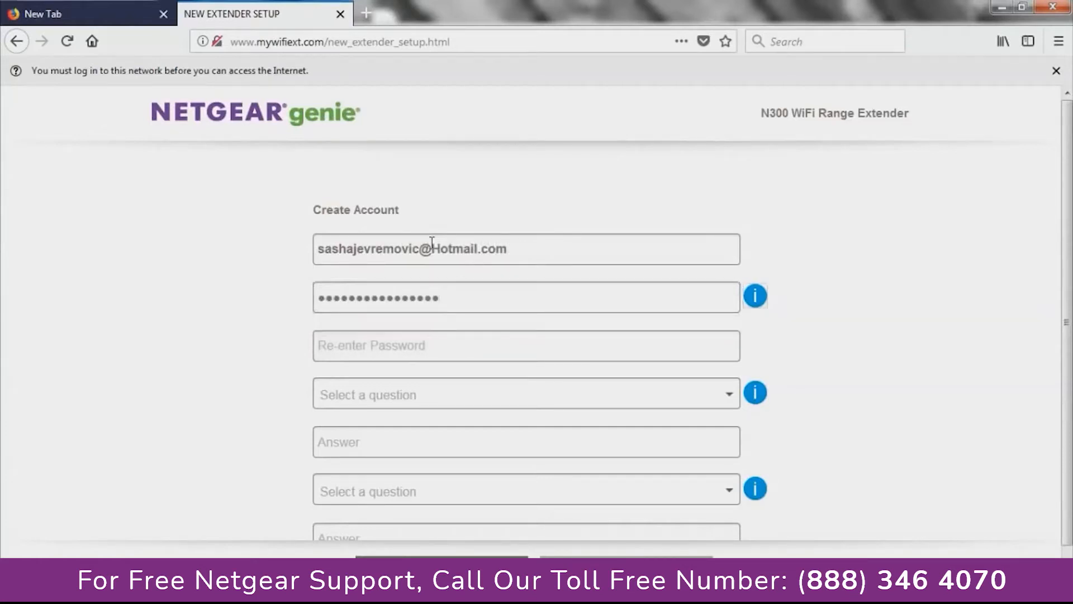
type("••••••••••••")
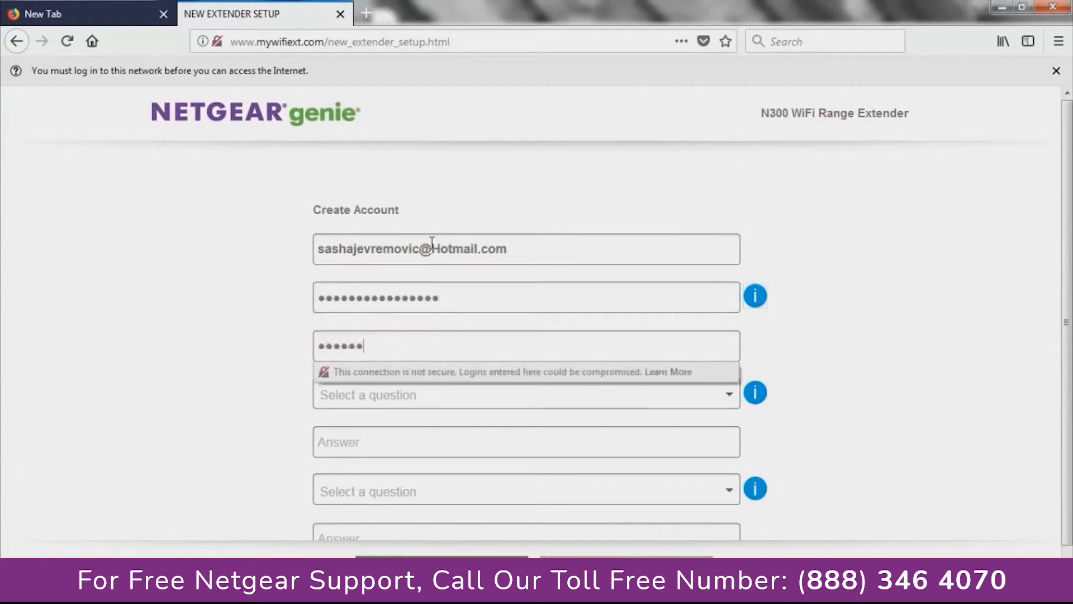
type("••••")
- Pick the oldest brother's first name and mother's birth city security questions and answer both
left_click(505, 400)
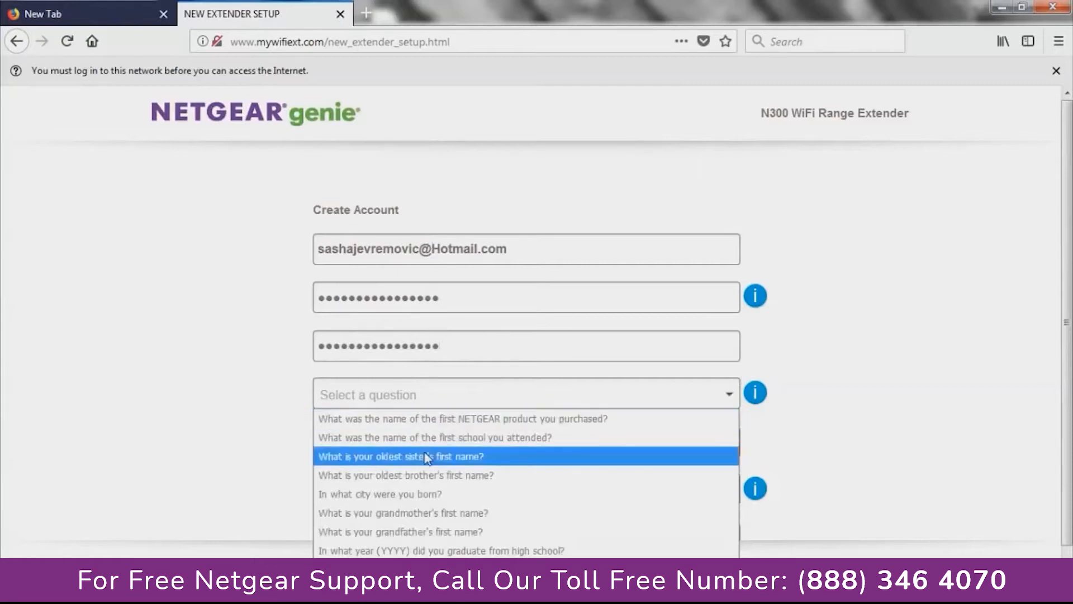
left_click(395, 477)
left_click(378, 438)
type("sasha")
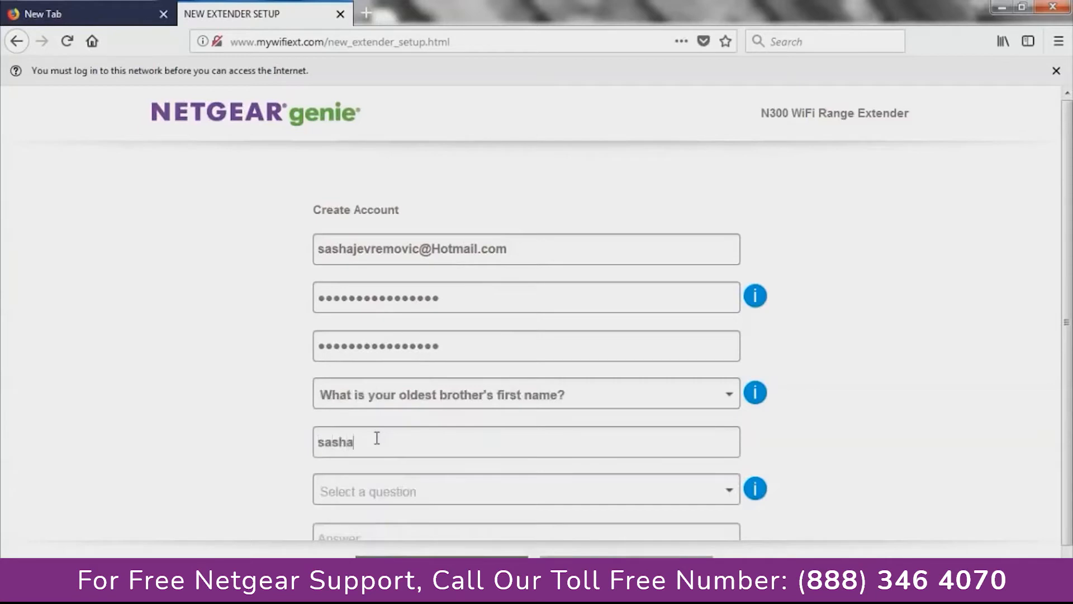
left_click(403, 495)
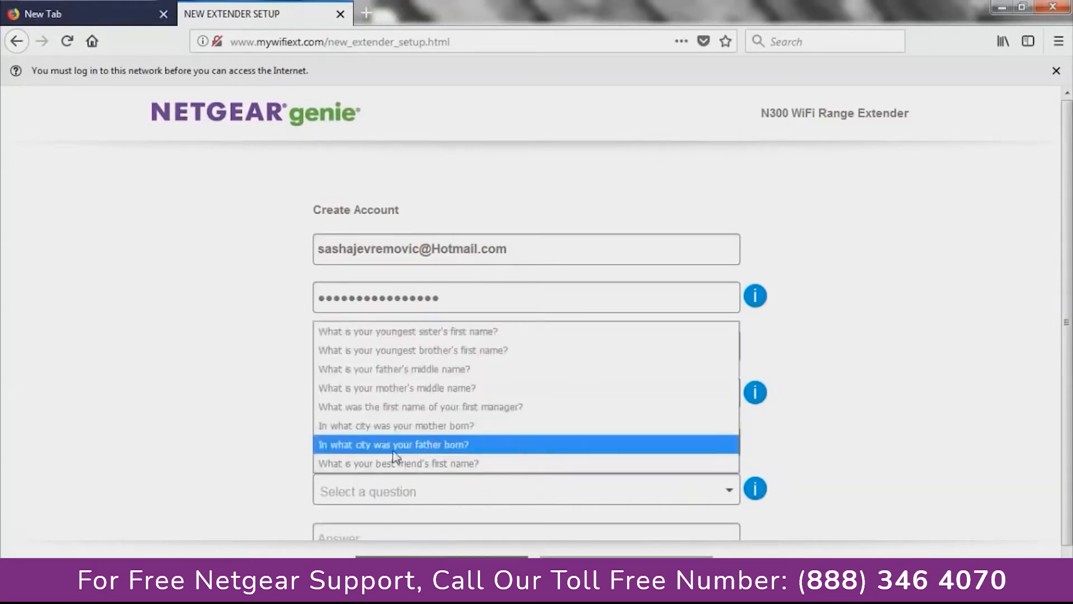
left_click(387, 427)
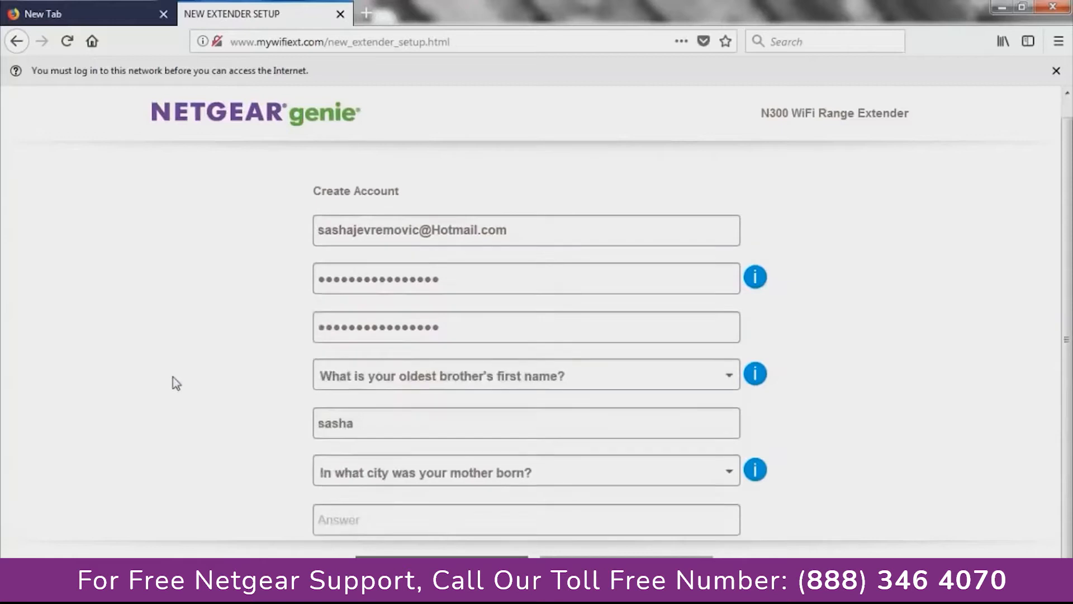
scroll(291, 419, "down", 2)
left_click(455, 496)
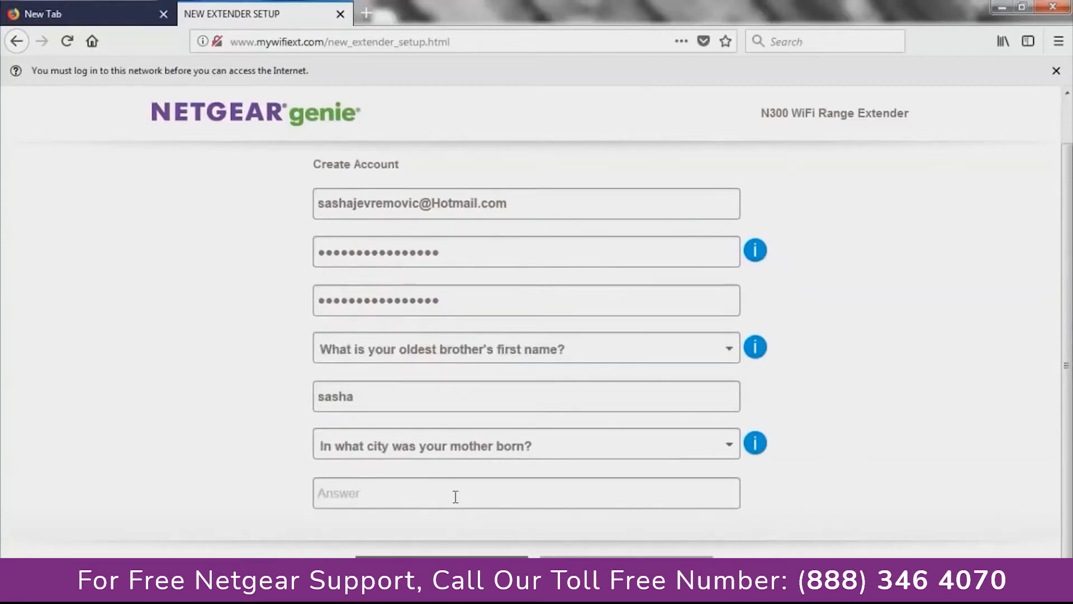
type("pluto")
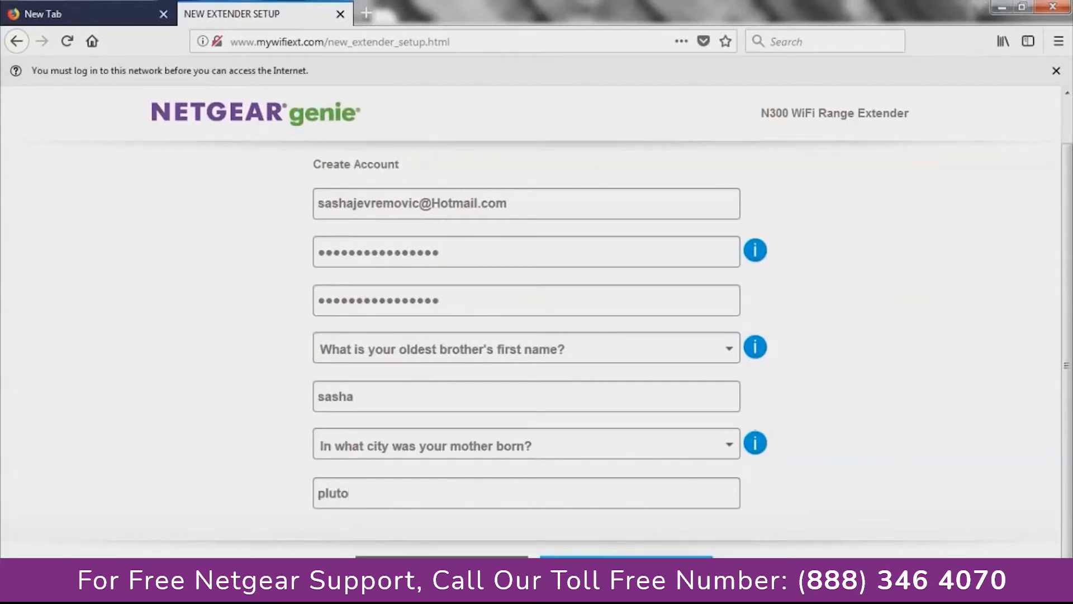
- Submit the completed account details with Next
left_click(626, 567)
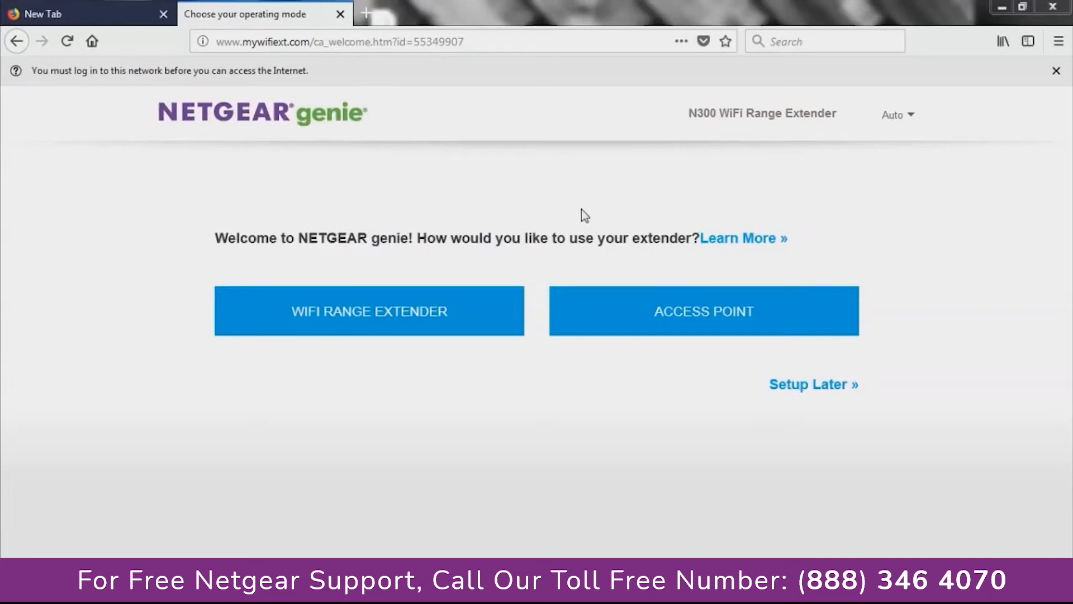
- Use the device as a WiFi range extender and select the 2.4GHz Jev network to extend
left_click(361, 313)
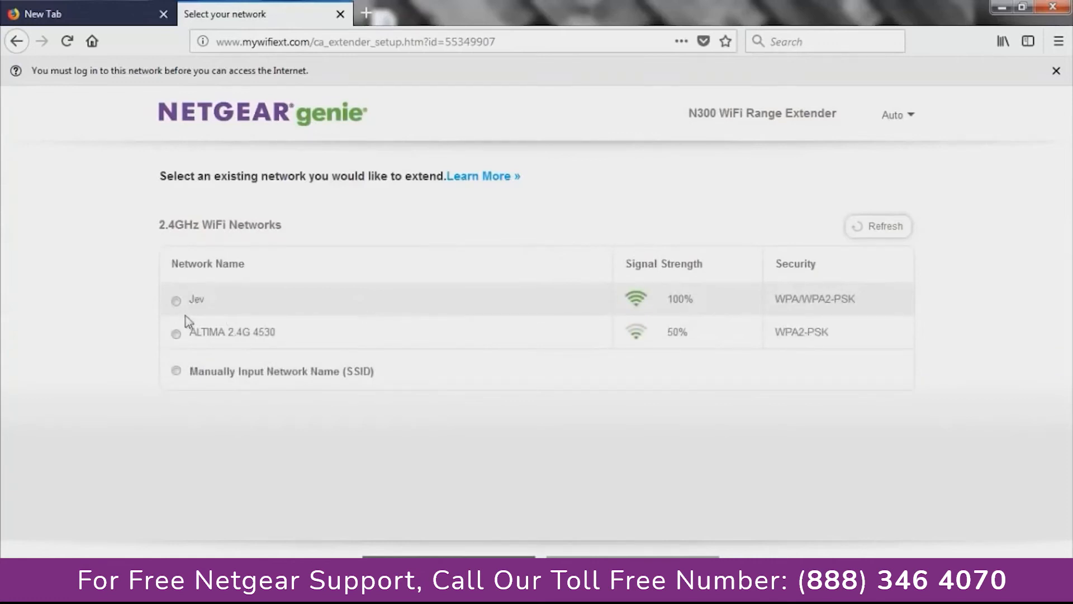
left_click(176, 300)
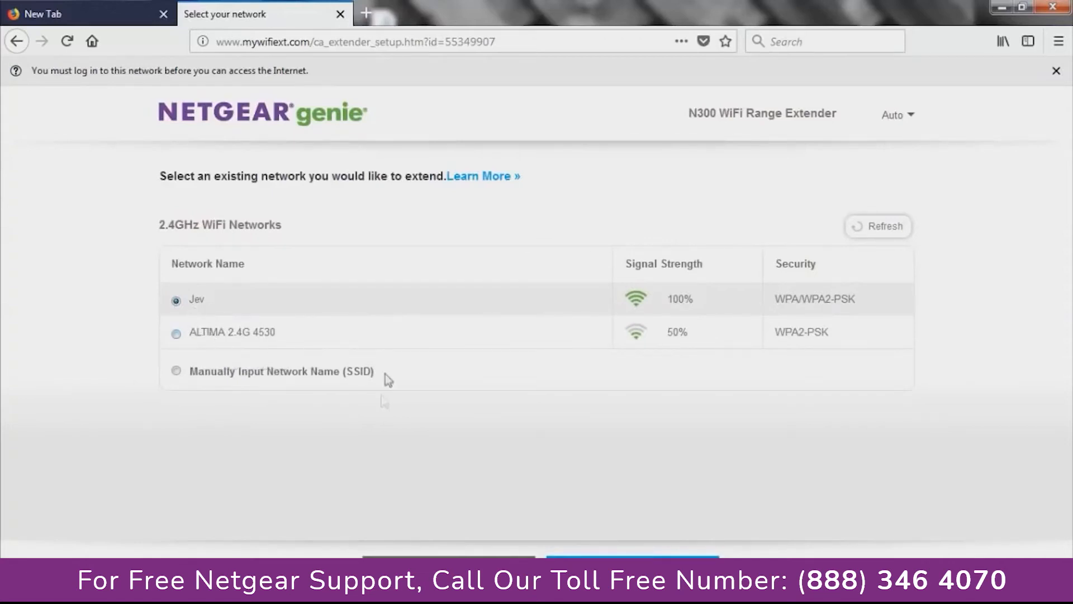
left_click(632, 557)
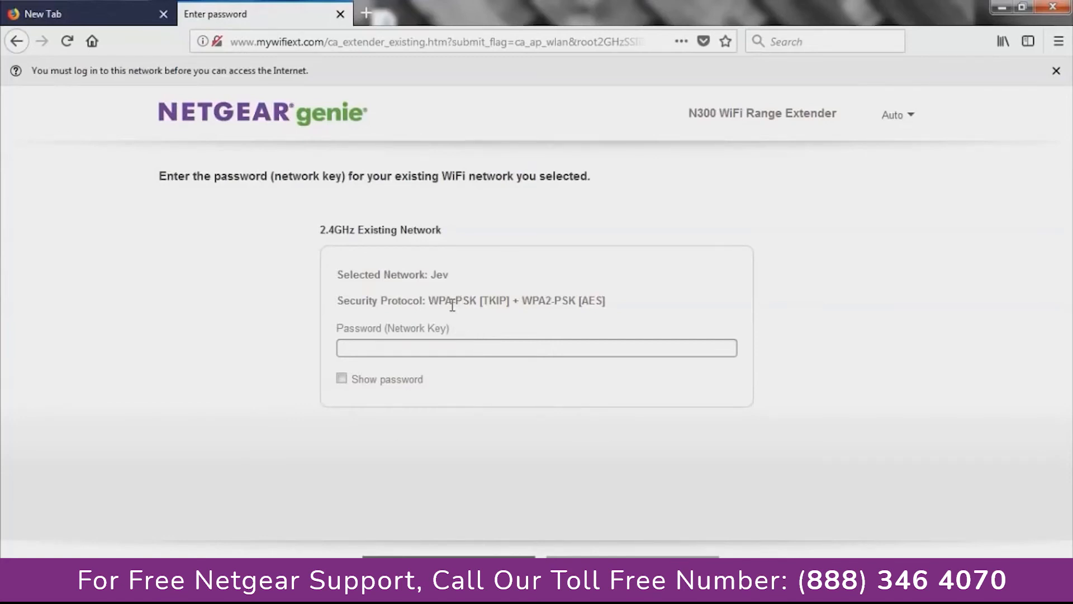
left_click(453, 346)
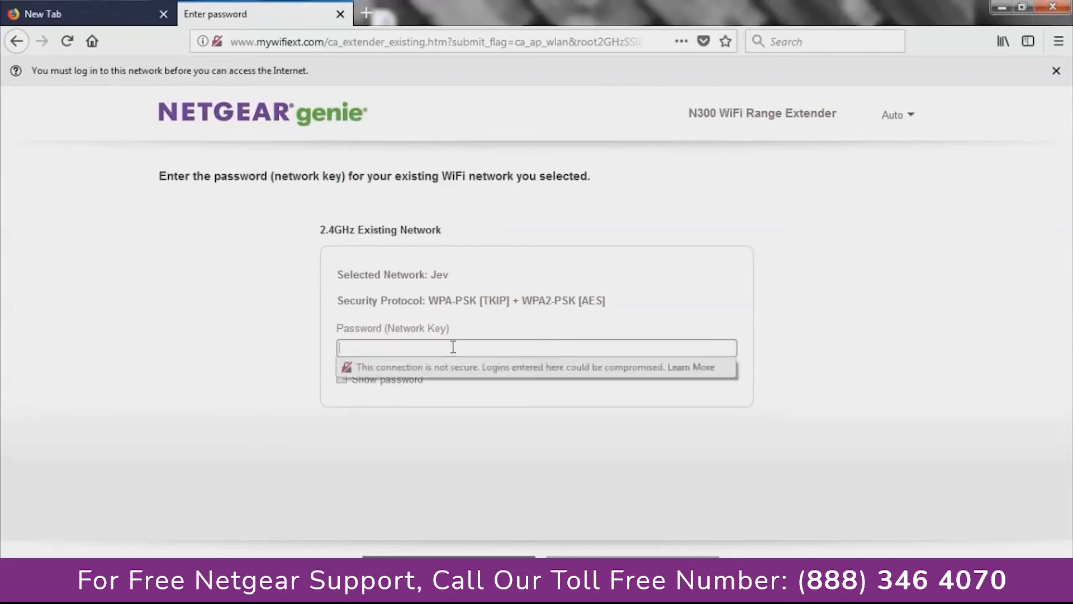
- Enter the Jev network key and continue
type("******************")
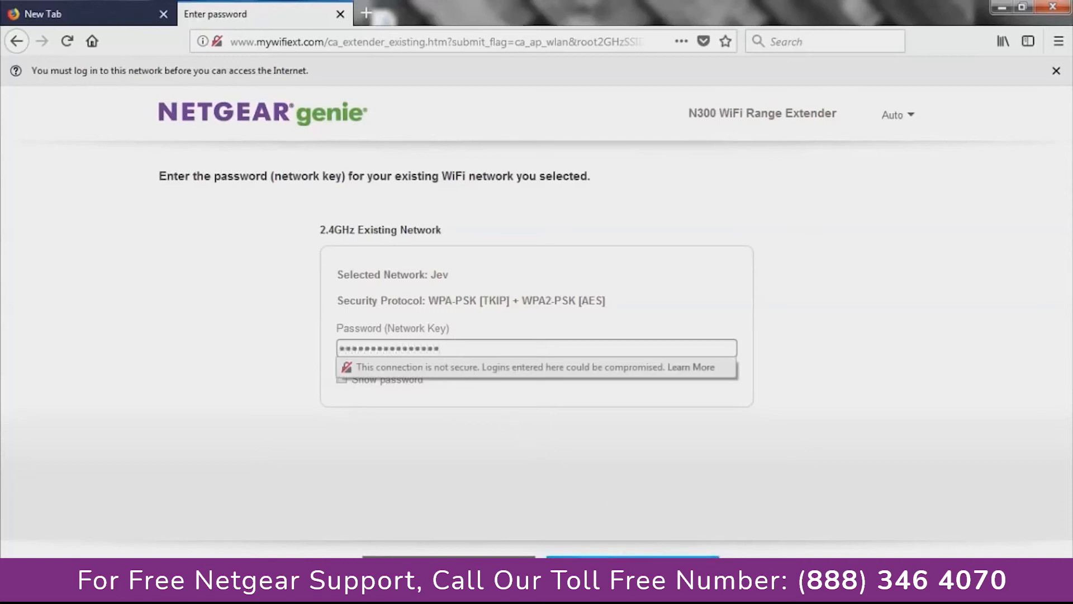
left_click(614, 564)
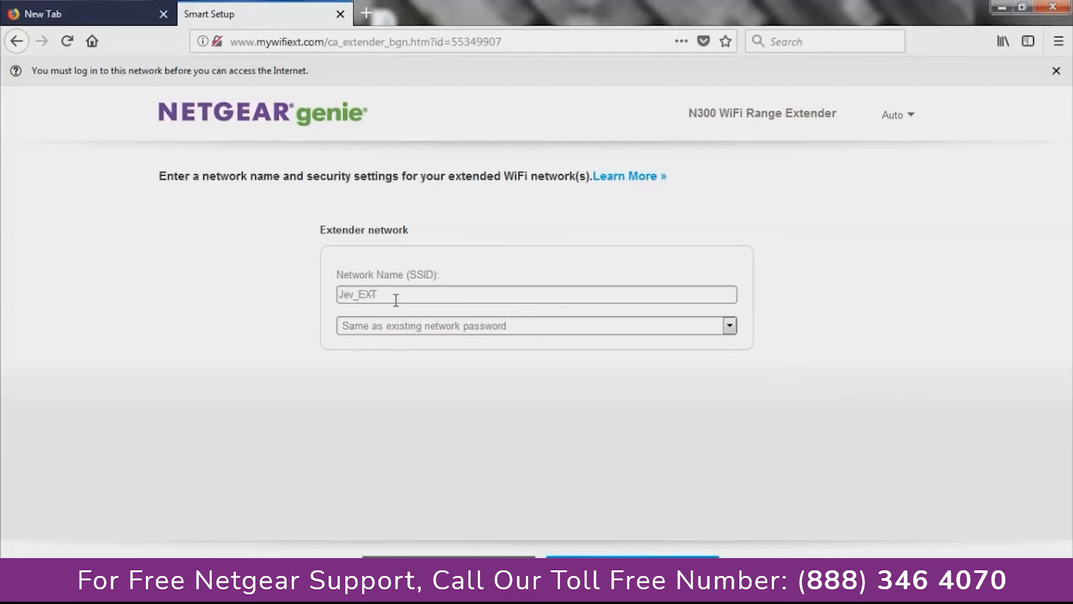
- Keep the Jev_EXT name with the same password as Jev, apply, and confirm devices are connected
left_click(420, 329)
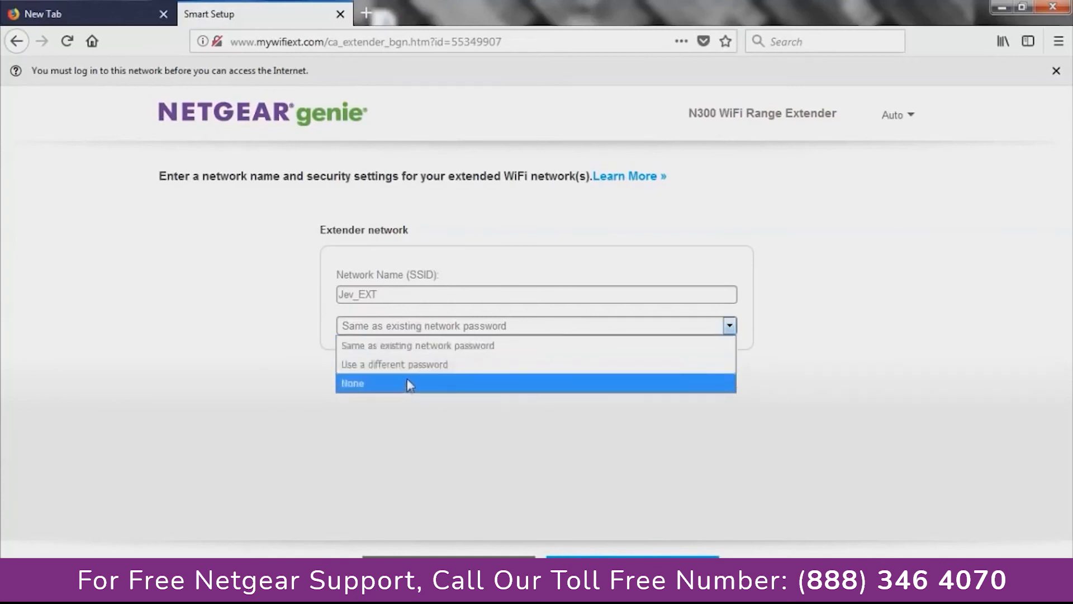
left_click(412, 346)
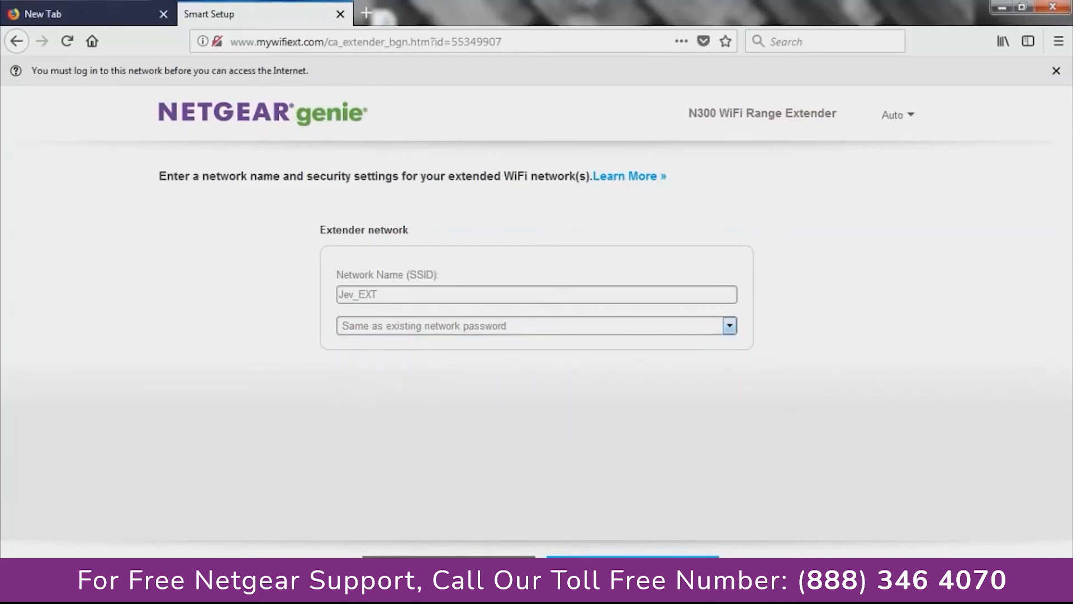
left_click(634, 561)
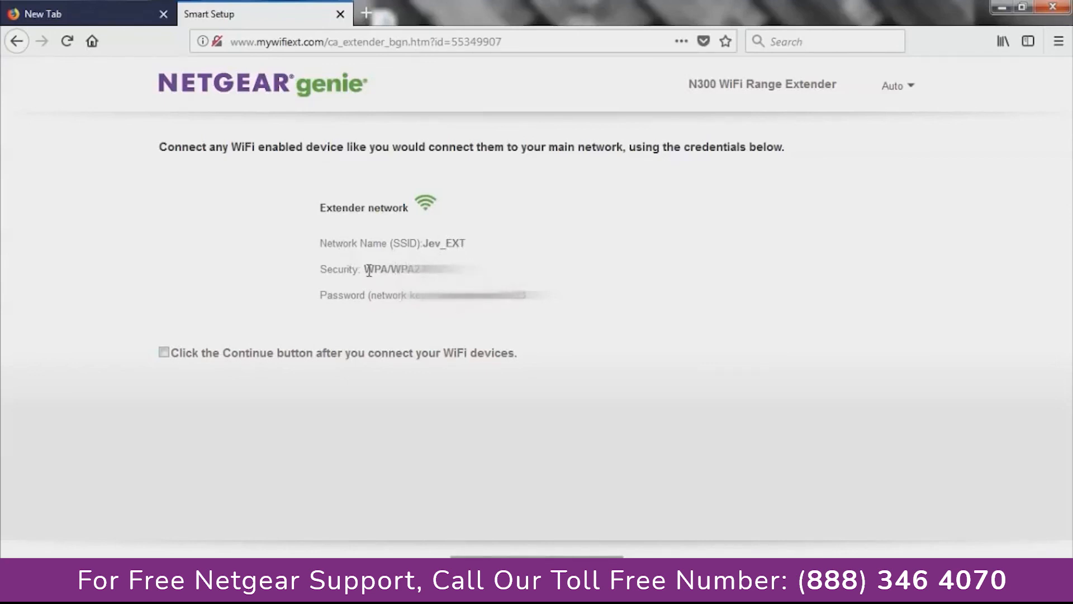
left_click(163, 354)
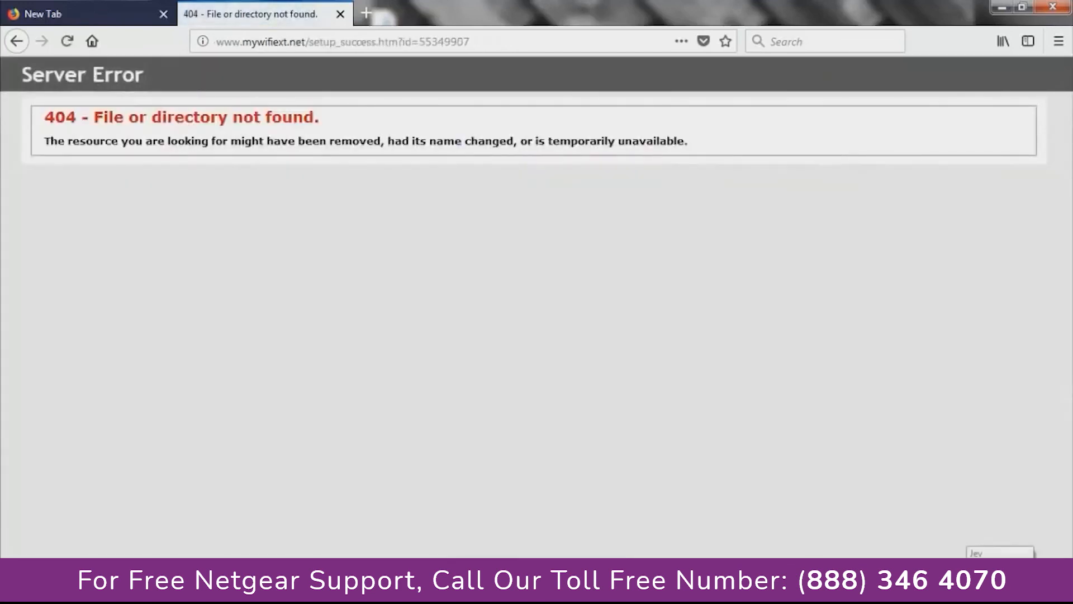
- Connect the PC to the Jev_EXT wireless network from the Windows tray
left_click(985, 587)
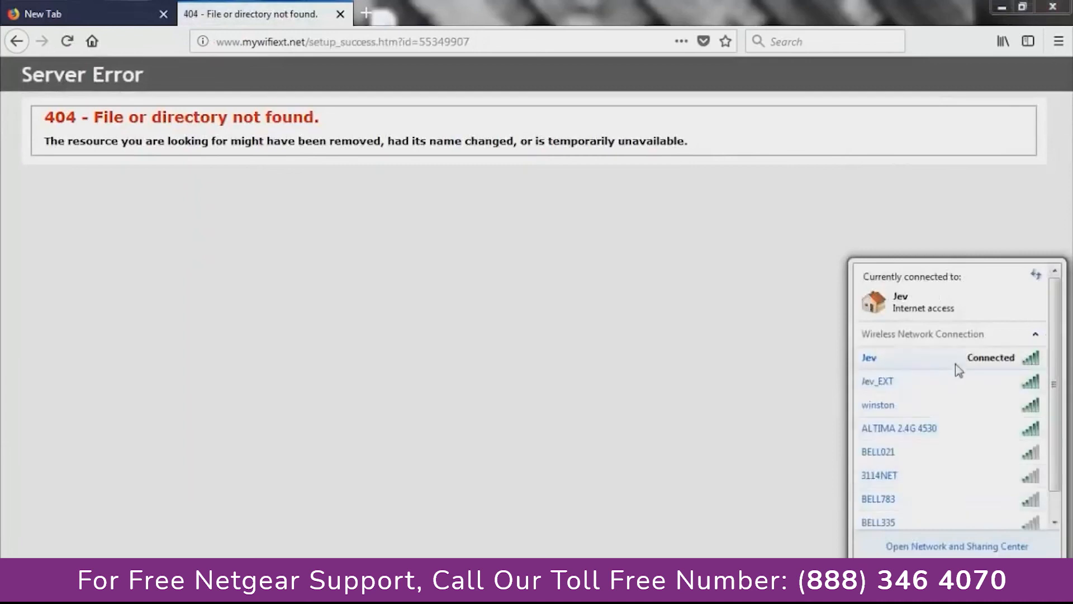
left_click(957, 381)
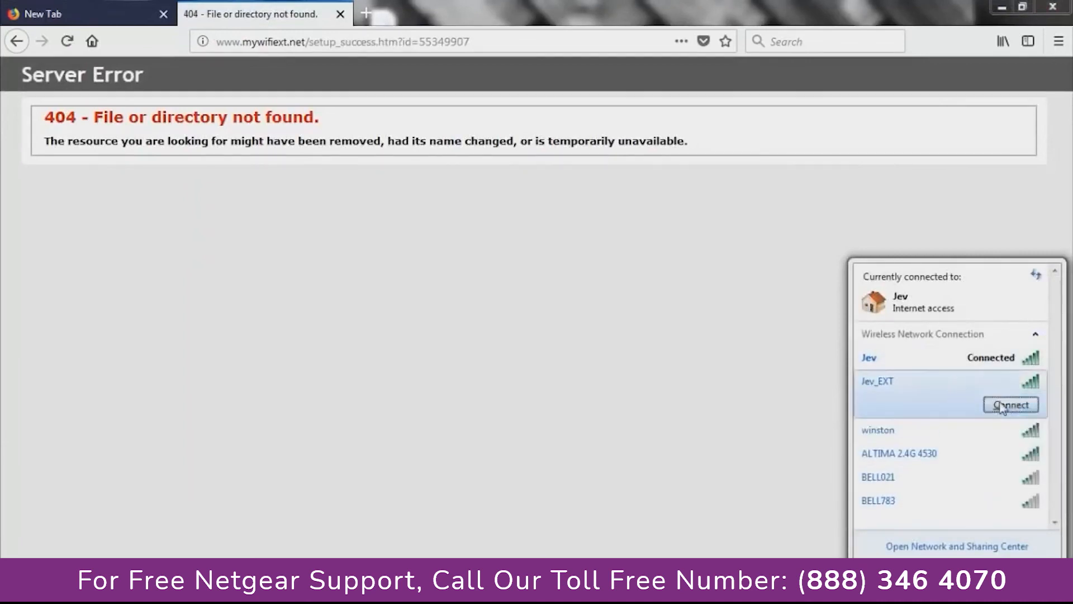
left_click(1001, 408)
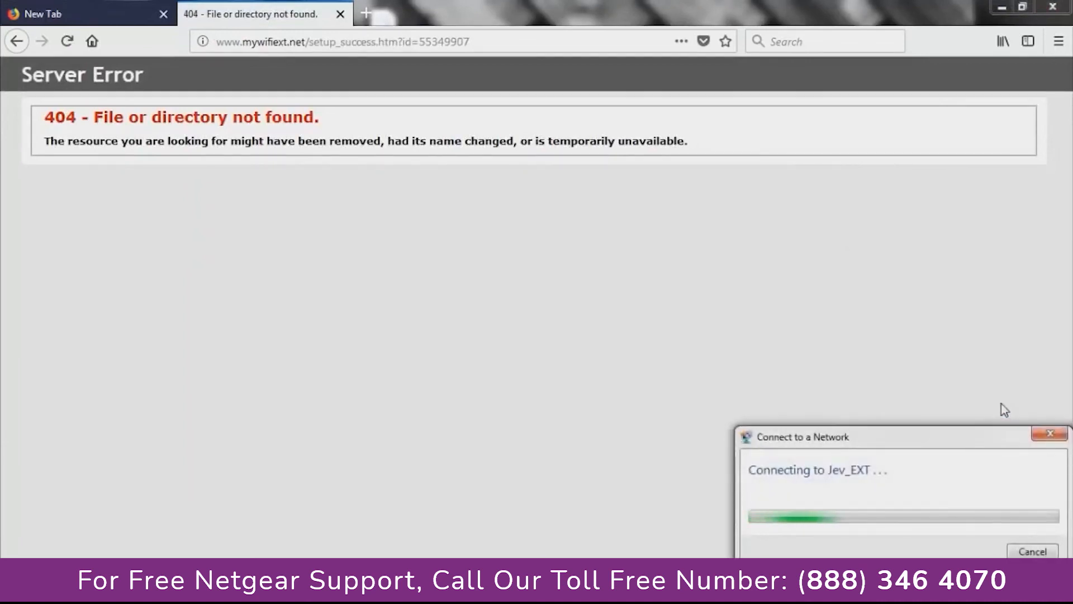